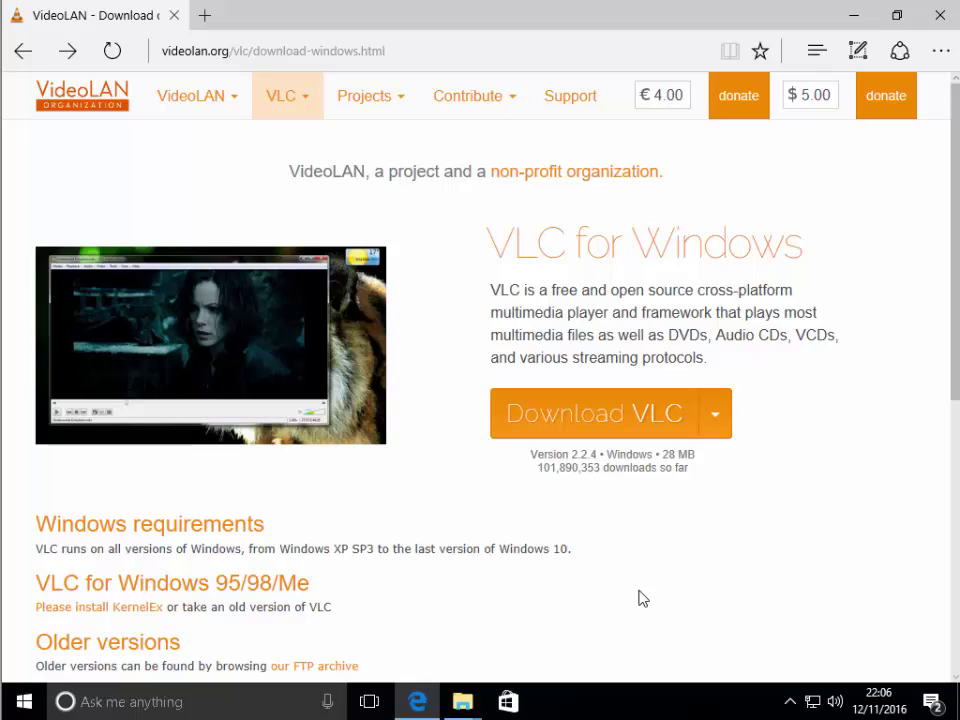
Step: Download the Zip package of VLC for Windows and save it as vlc-2.2.4-win32 in the Downloads folder
left_click(716, 420)
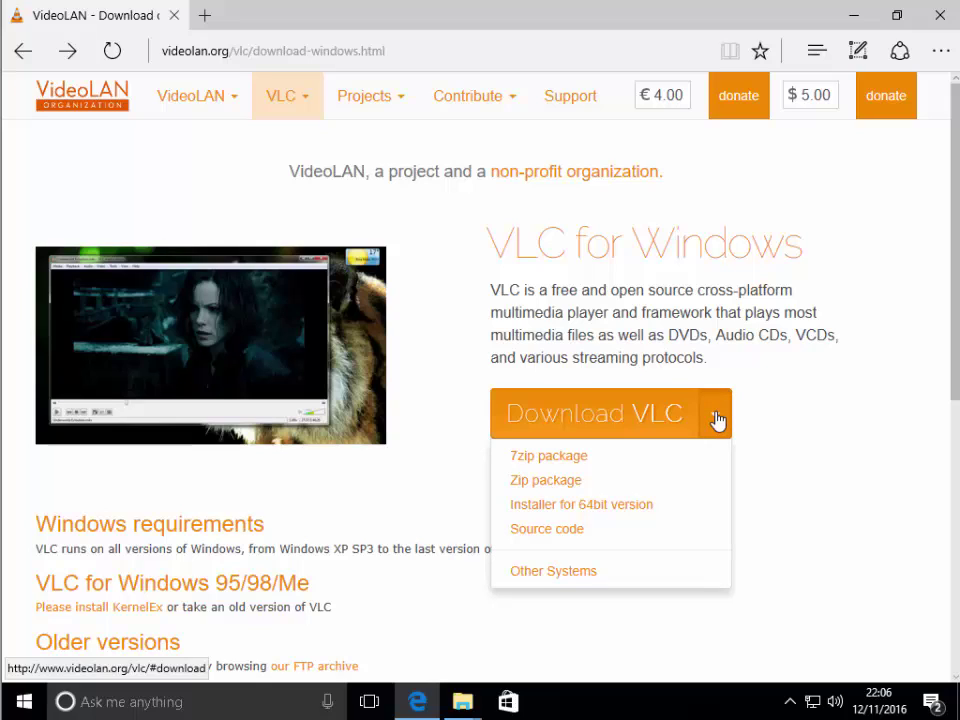
left_click(557, 487)
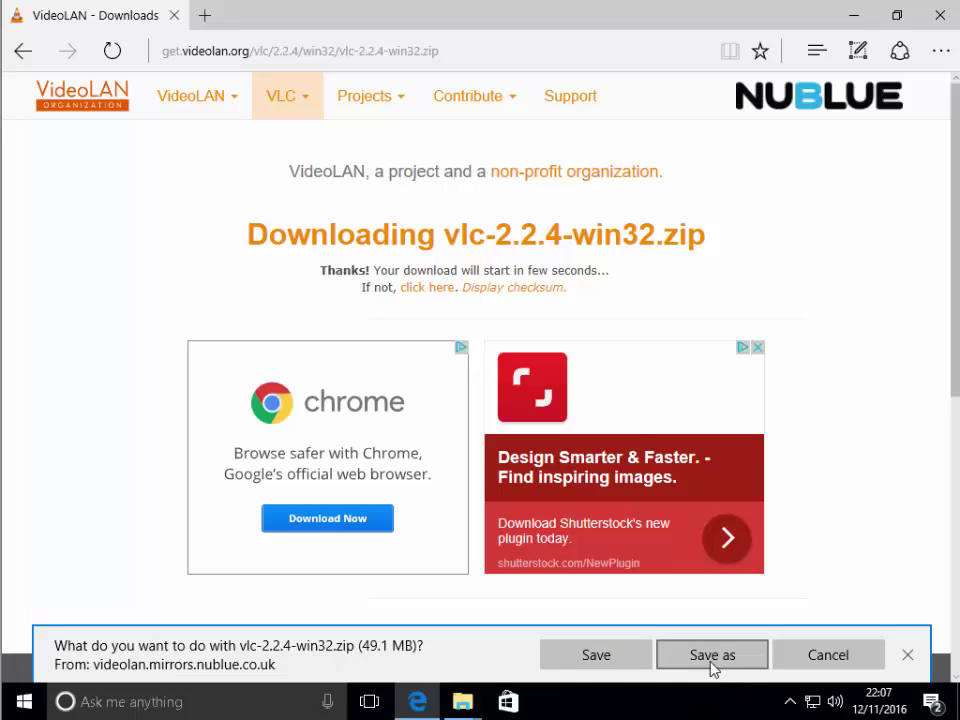
left_click(748, 666)
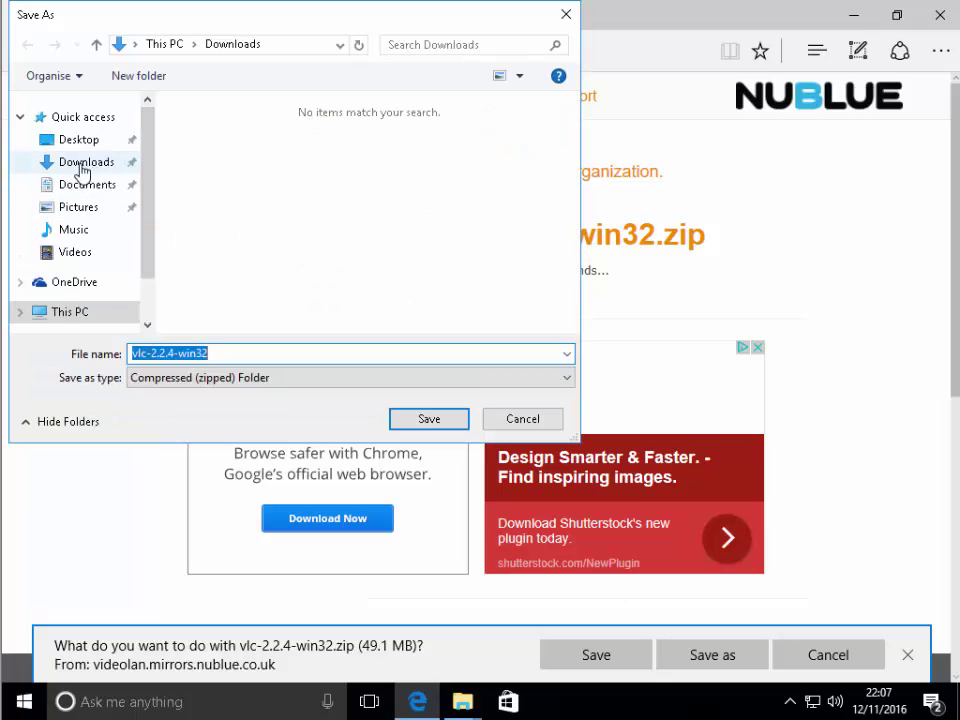
left_click(104, 167)
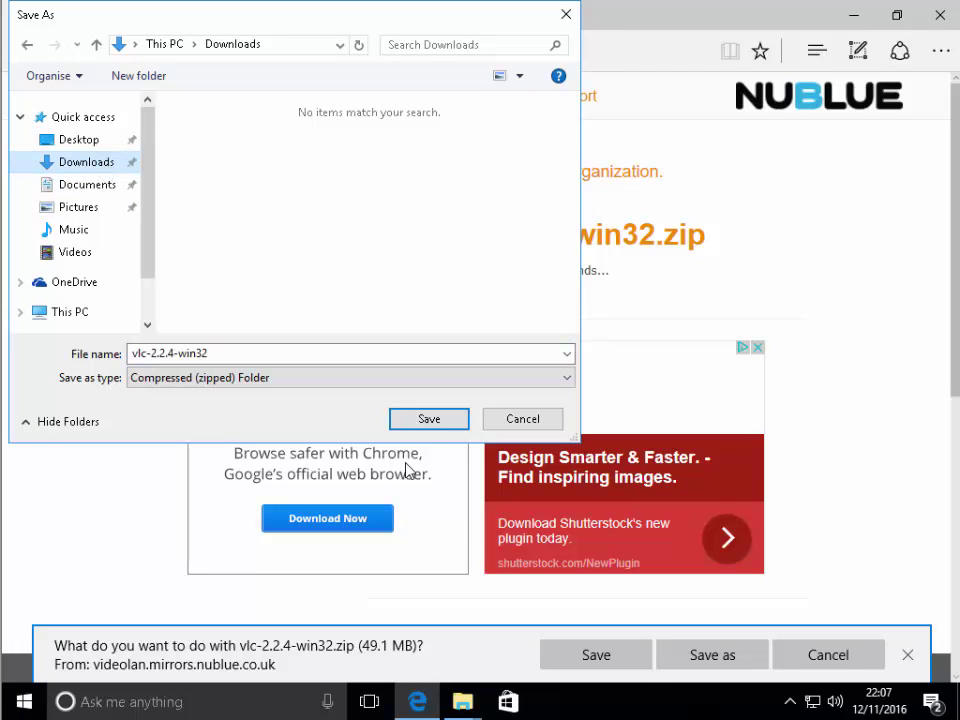
left_click(441, 422)
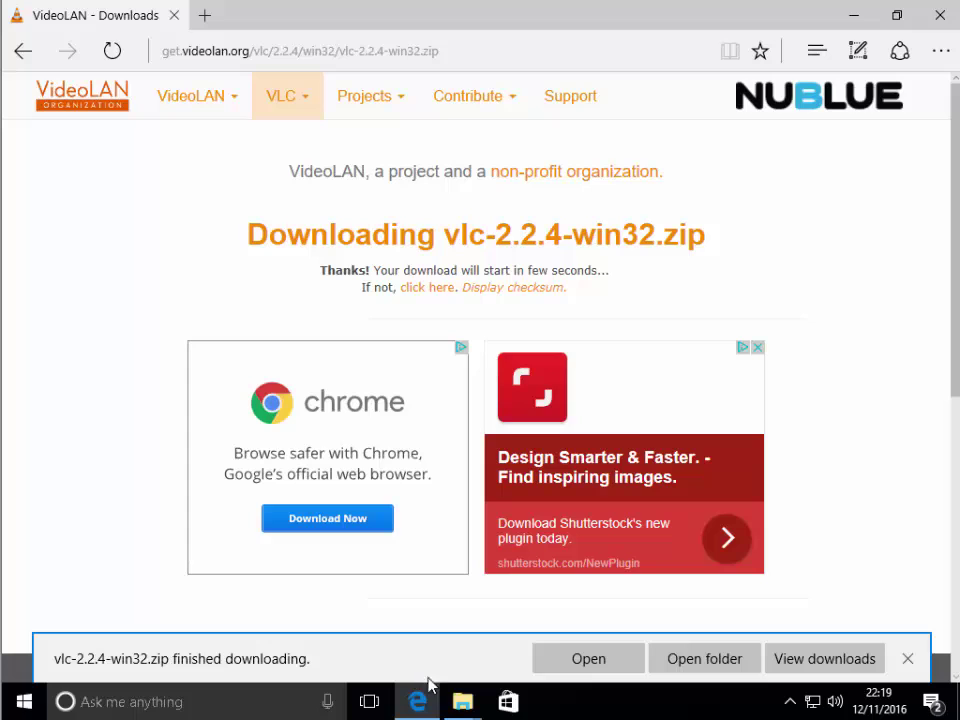
Step: Switch to File Explorer and show the downloaded vlc-2.2.4-win32 archive in the Downloads folder
left_click(709, 663)
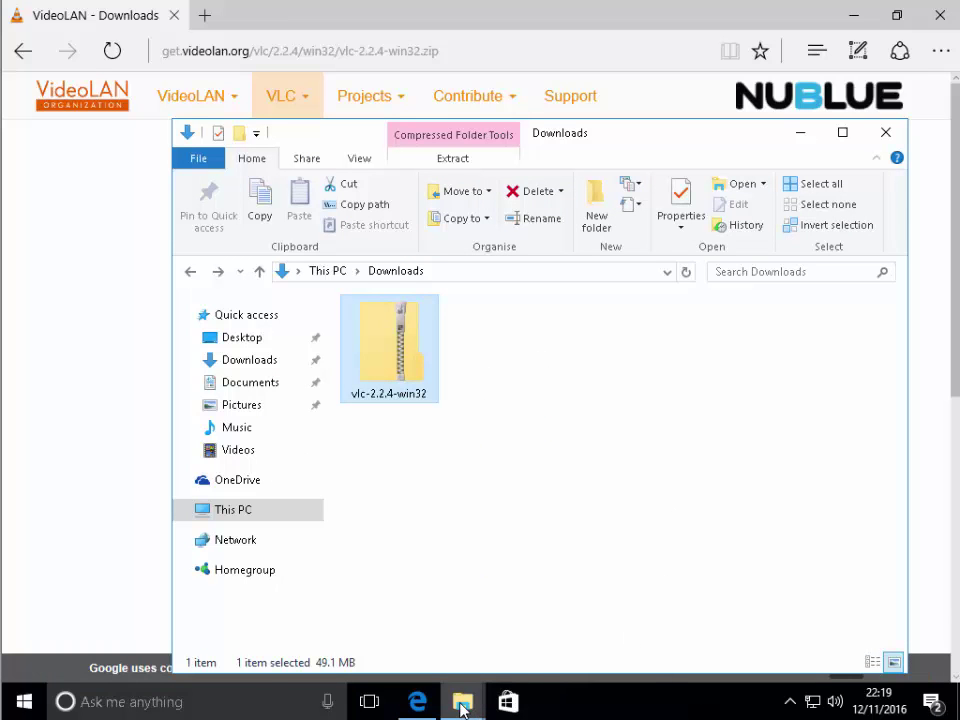
mouse_move(461, 708)
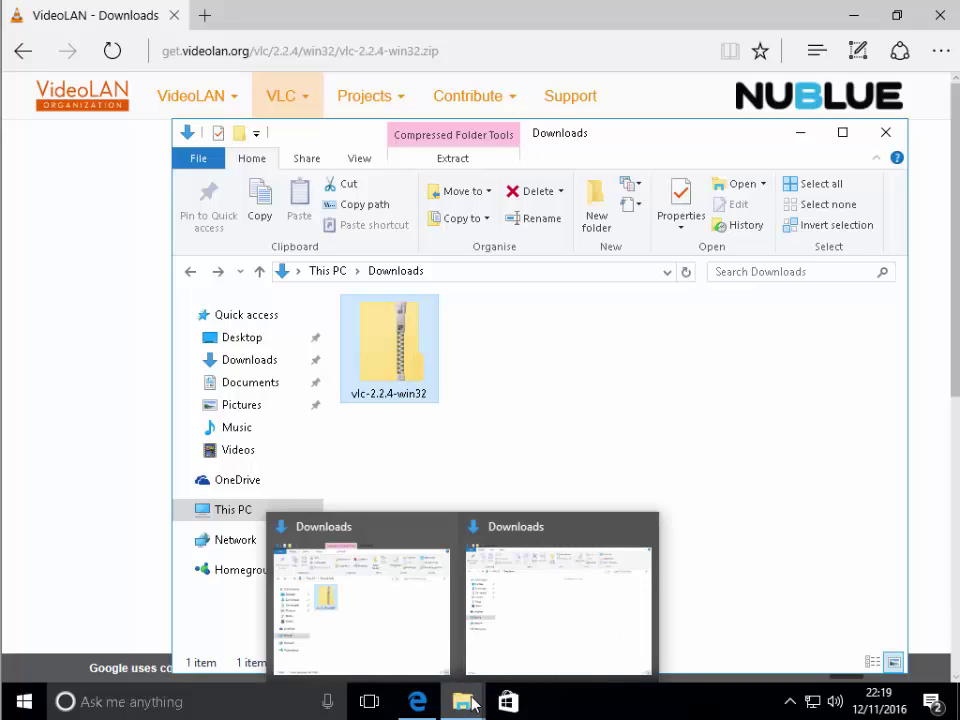
left_click(471, 705)
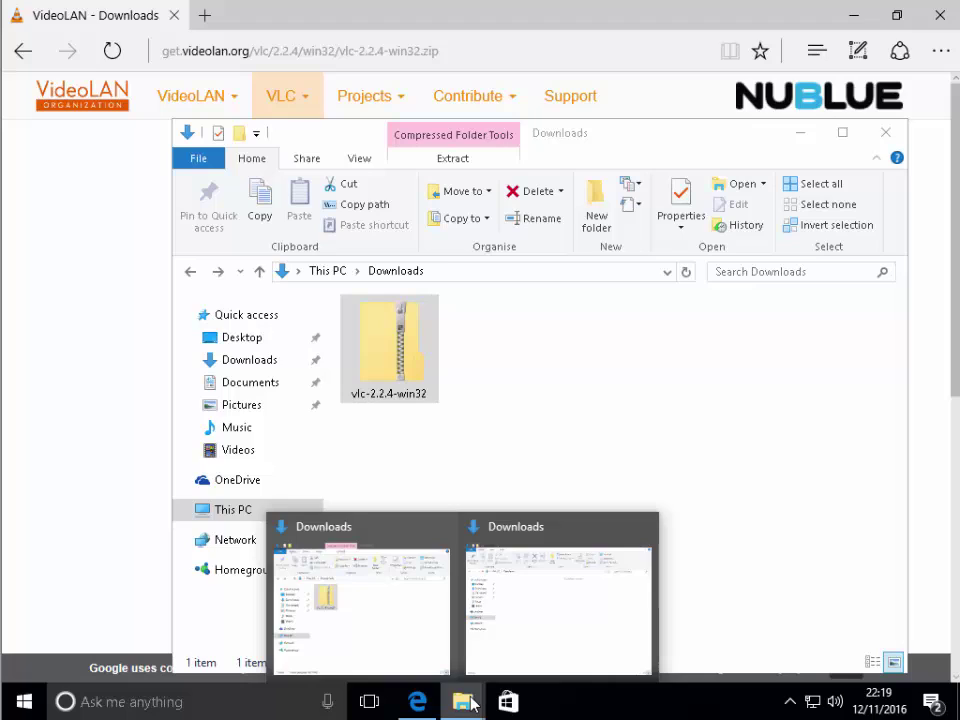
left_click(471, 705)
left_click(469, 705)
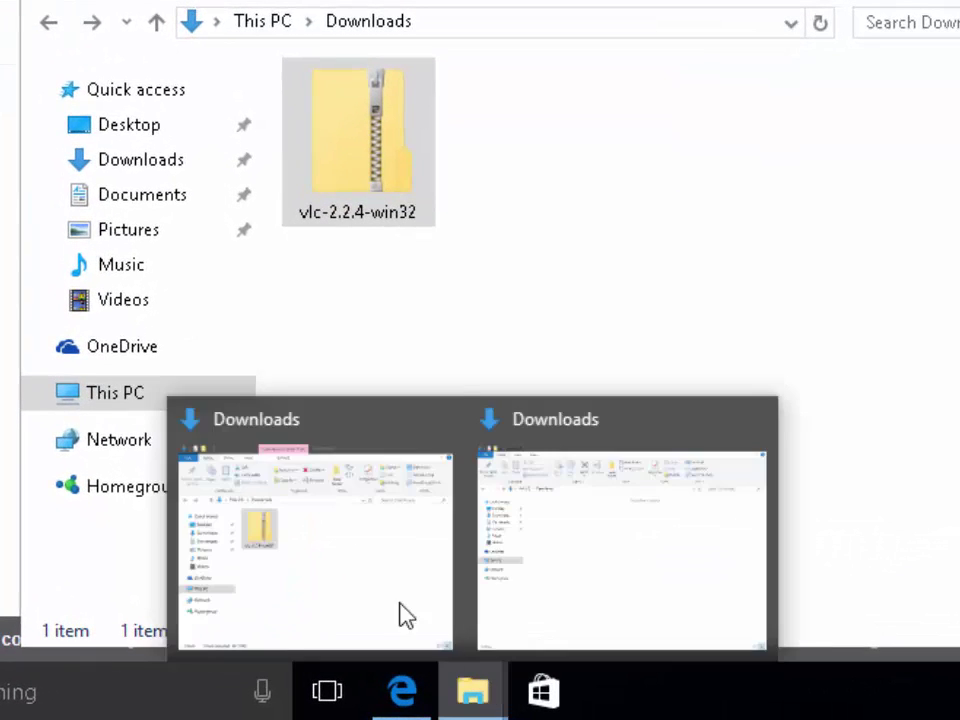
left_click(400, 604)
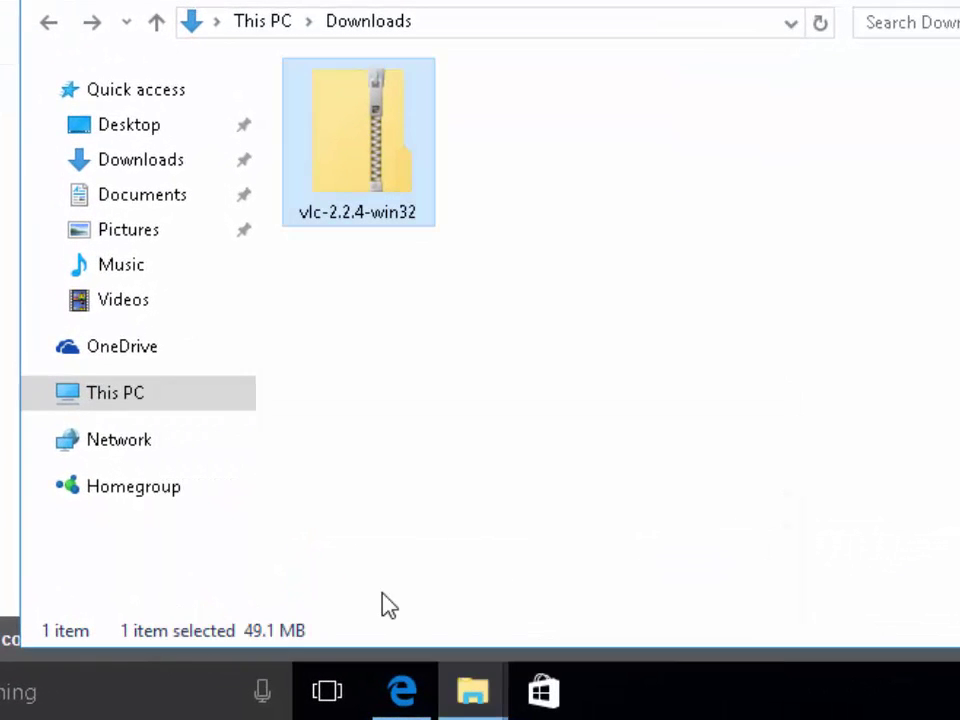
left_click(155, 178)
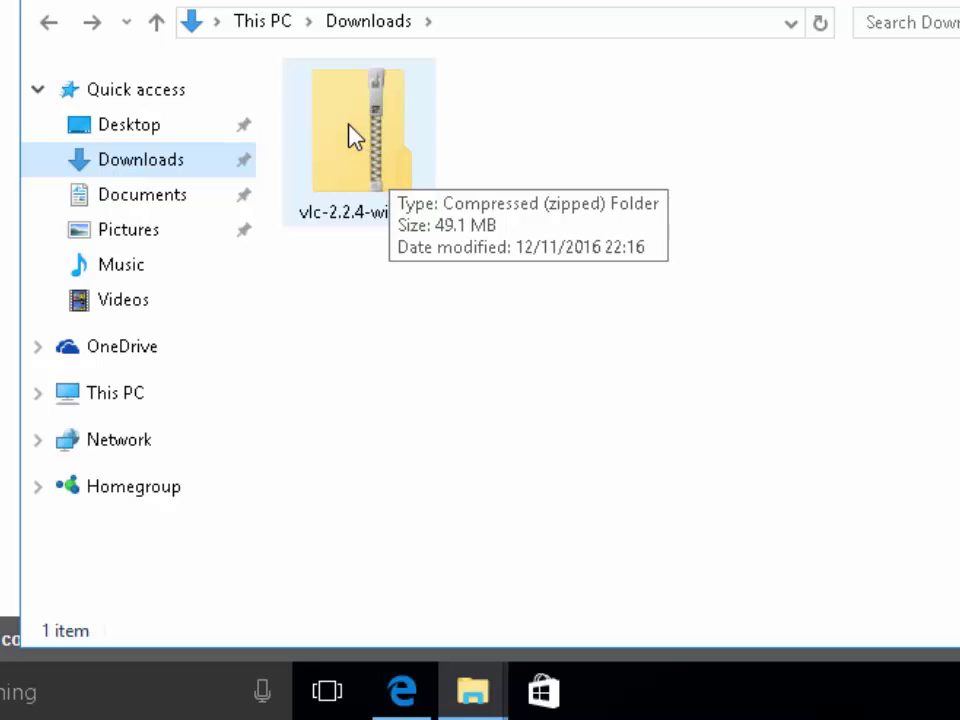
Step: Extract the vlc-2.2.4-win32 zip archive to the Desktop and close the browser and Downloads windows
right_click(354, 133)
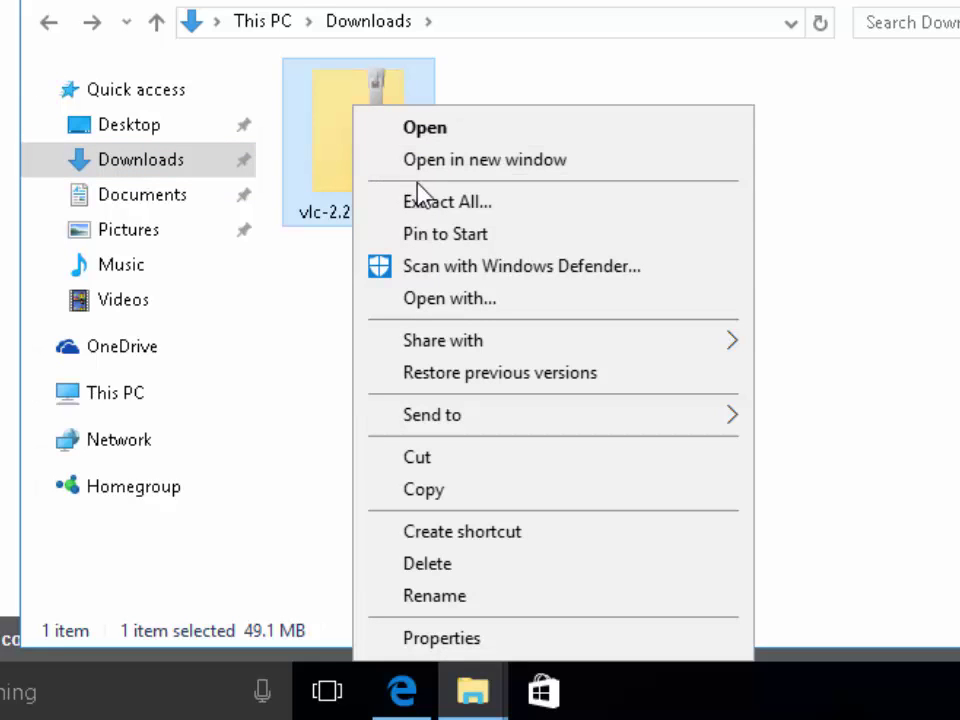
left_click(508, 208)
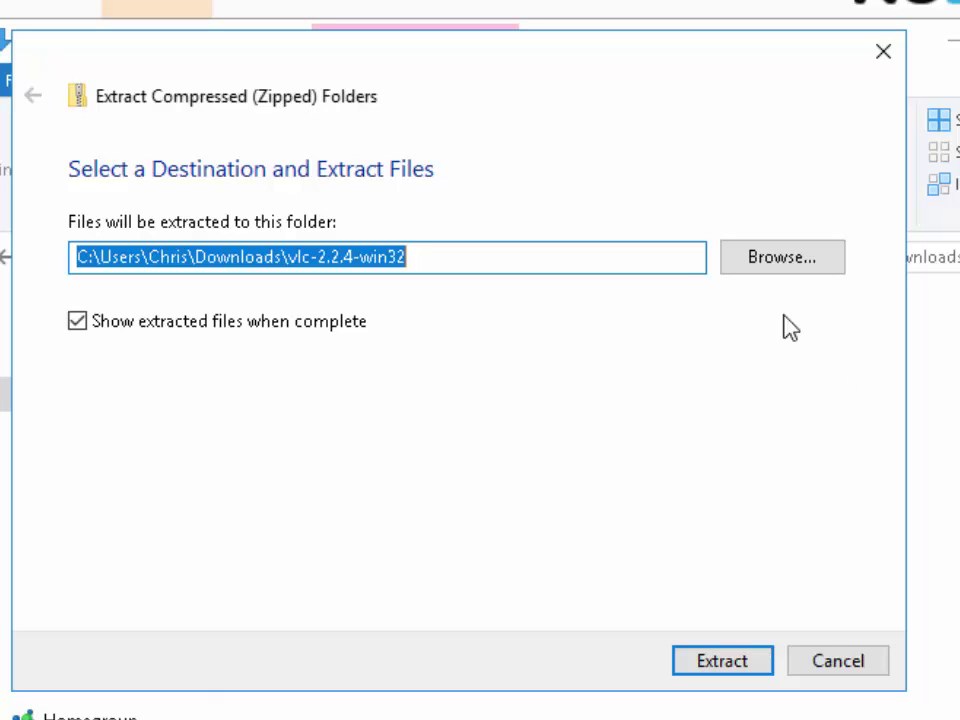
left_click(779, 264)
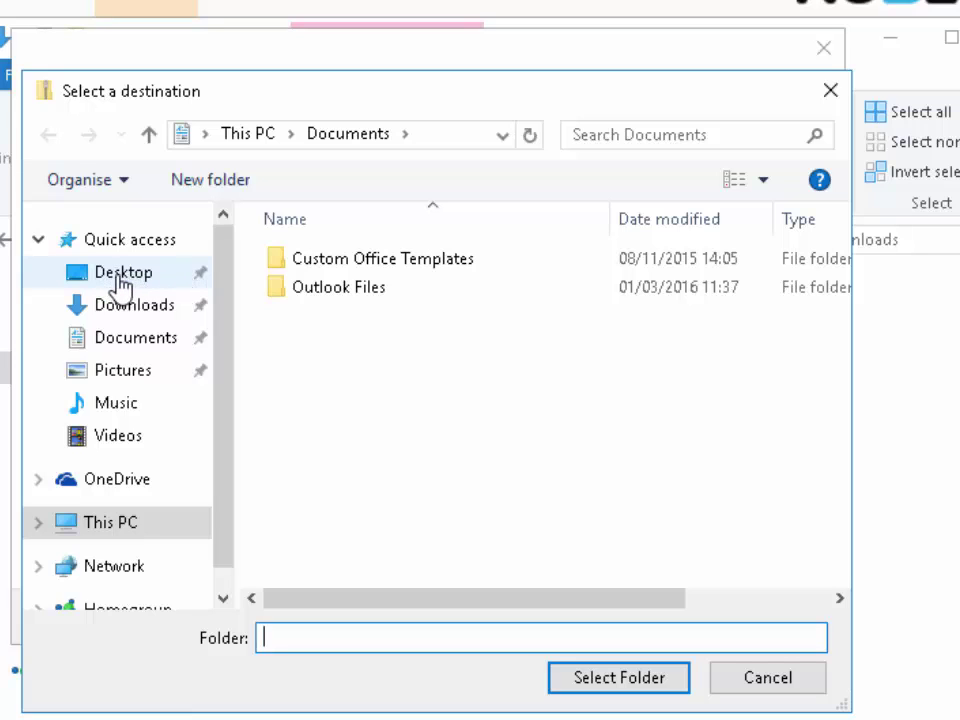
left_click(121, 279)
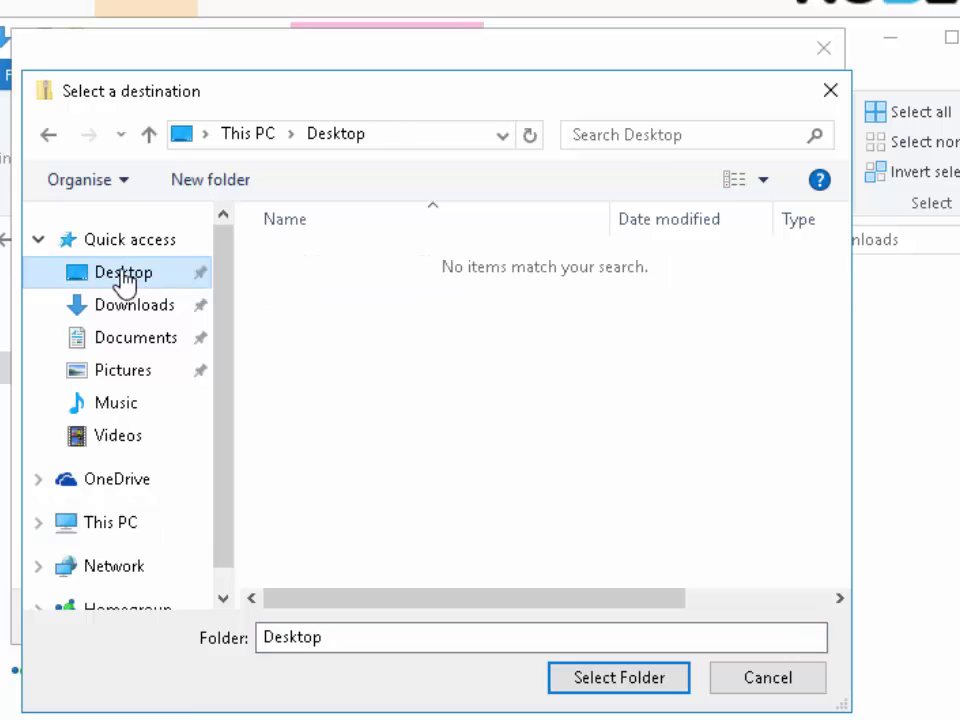
left_click(620, 686)
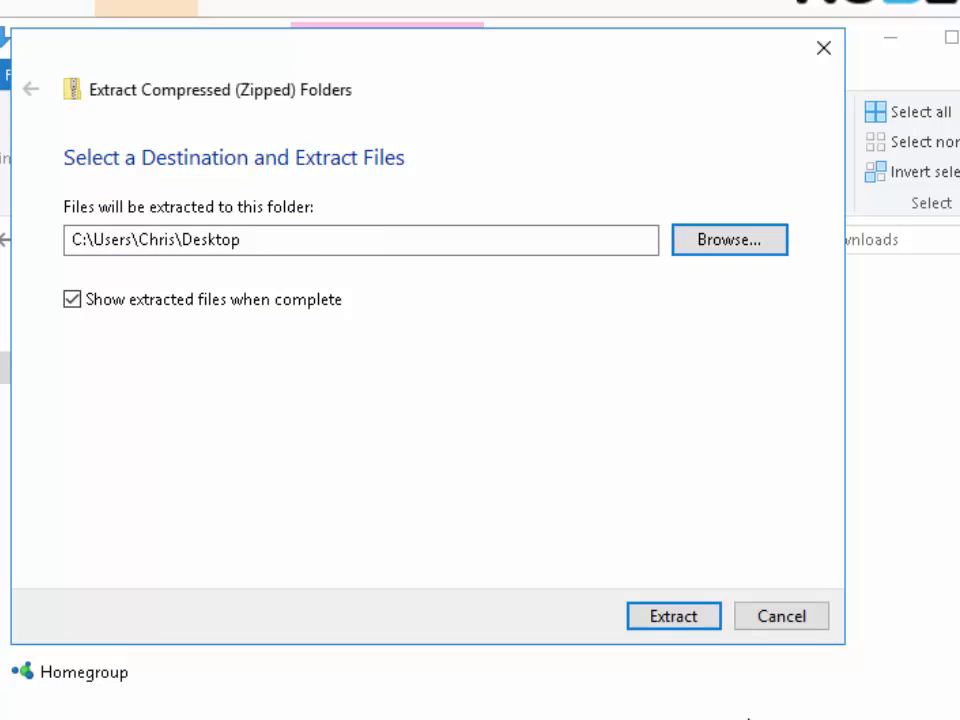
left_click(673, 617)
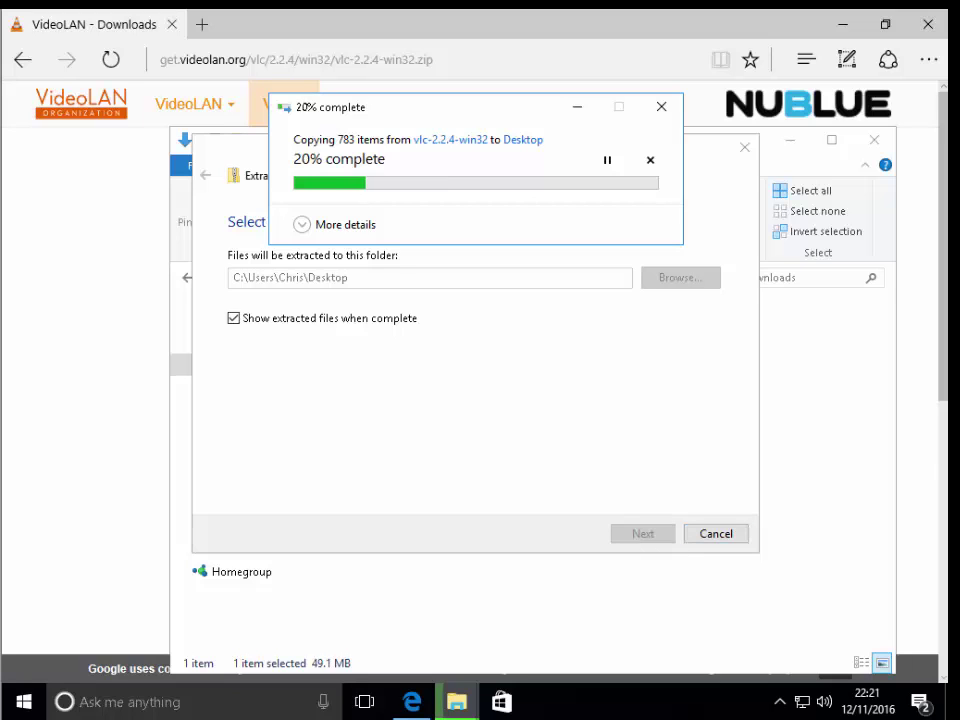
left_click(929, 27)
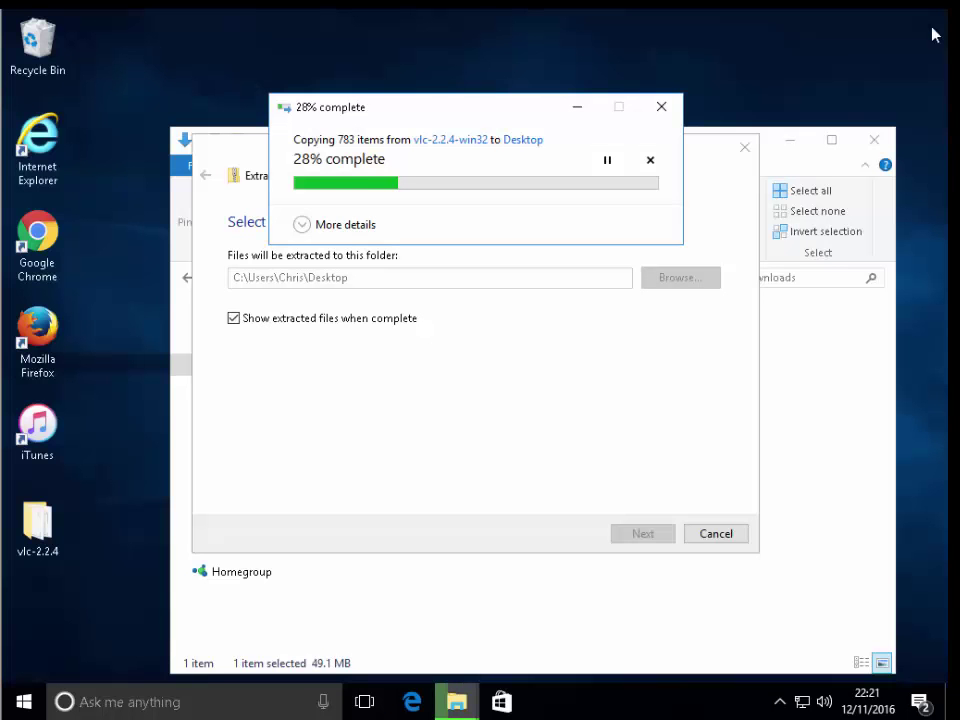
left_click(876, 140)
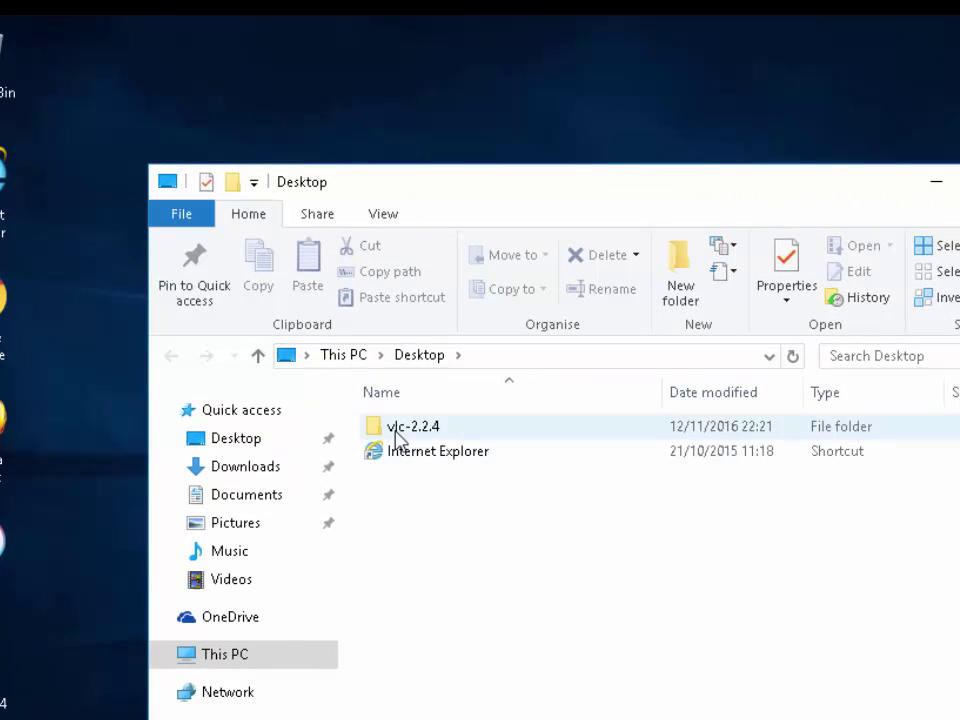
Step: Open the extracted vlc-2.2.4 folder on the desktop, look through its files and close it
mouse_move(398, 441)
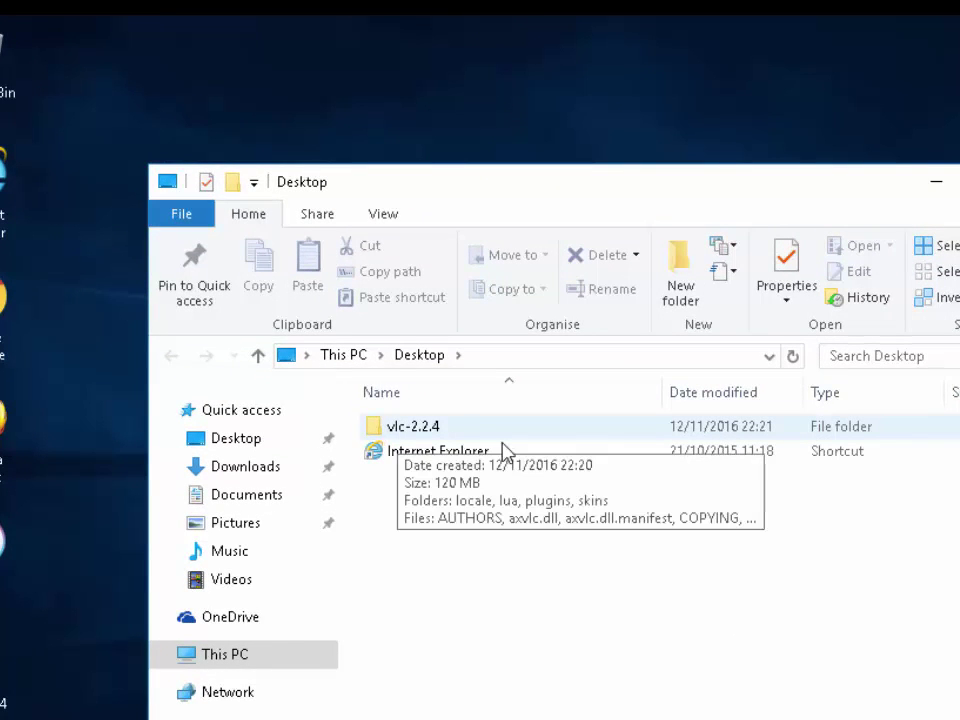
double_click(433, 430)
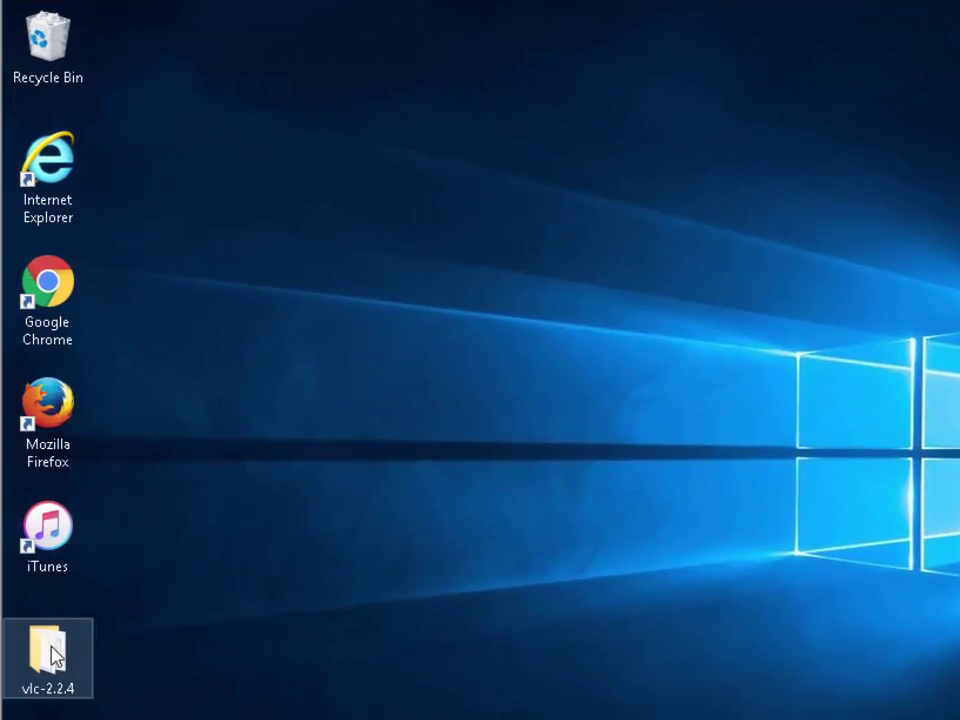
double_click(52, 657)
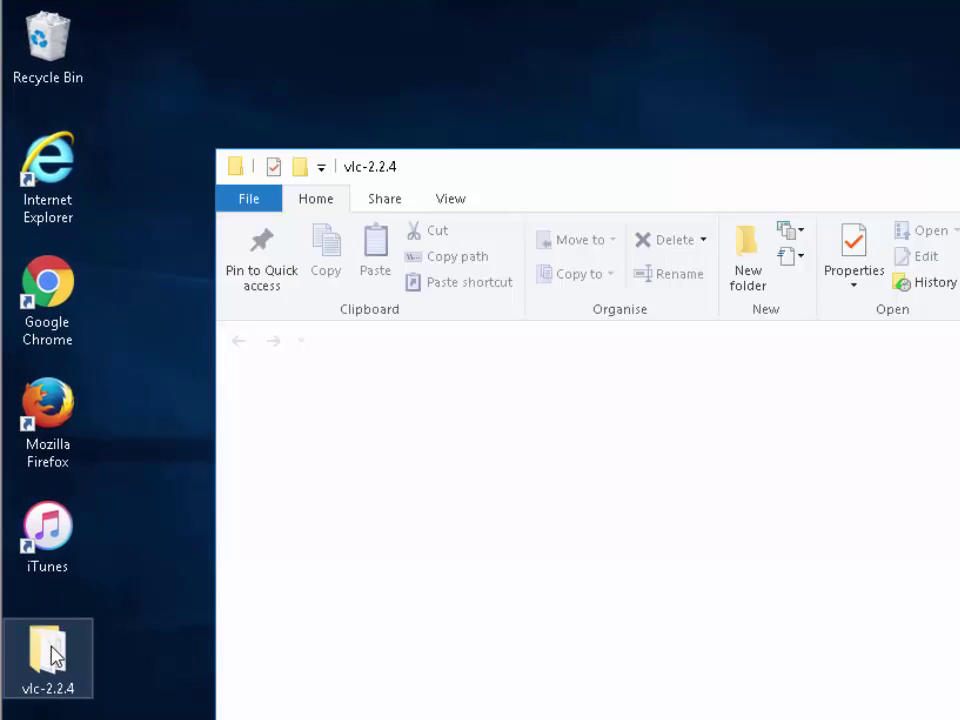
scroll(478, 492, "down", 2)
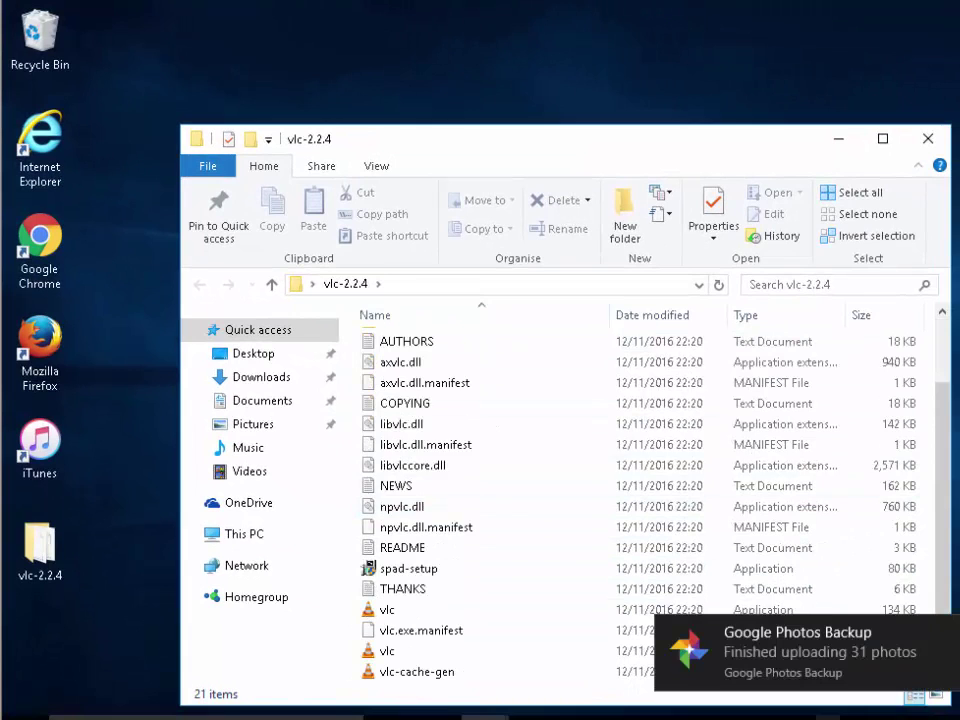
left_click_drag(600, 140, 528, 43)
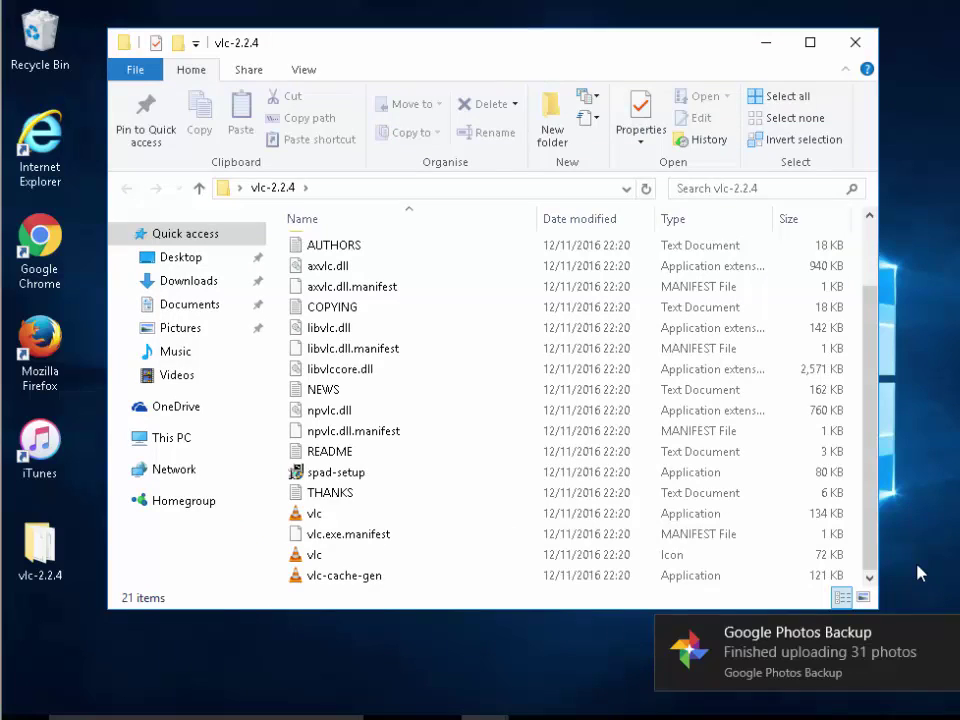
left_click(856, 43)
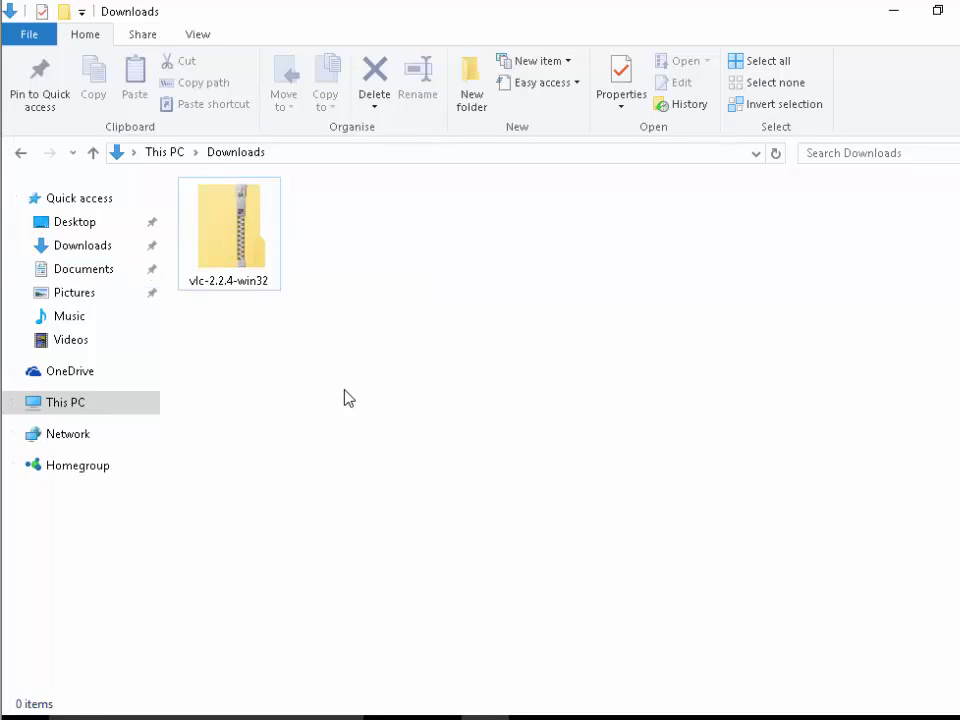
Step: Extract the vlc-2.2.4-win32 archive to the default folder inside Downloads and close the window showing the extracted files
right_click(242, 231)
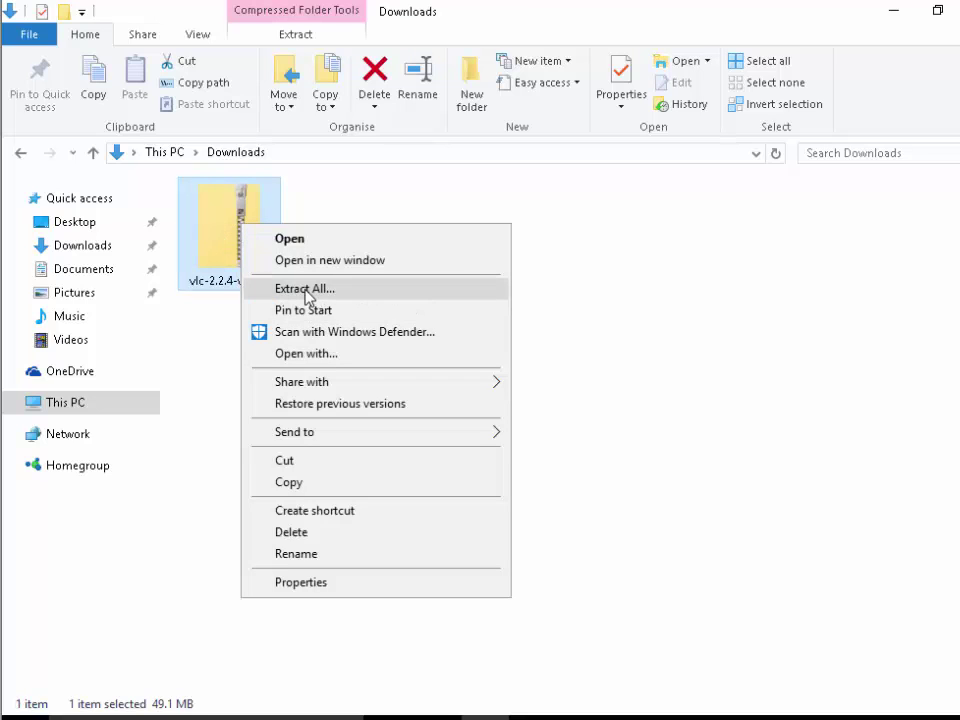
right_click(208, 223)
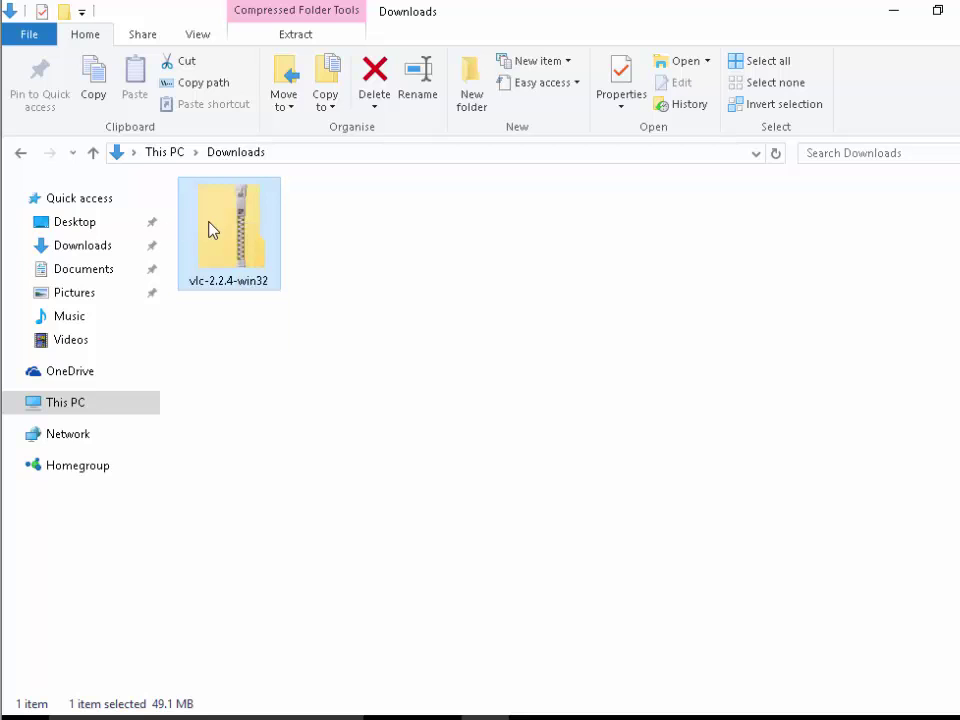
left_click(270, 287)
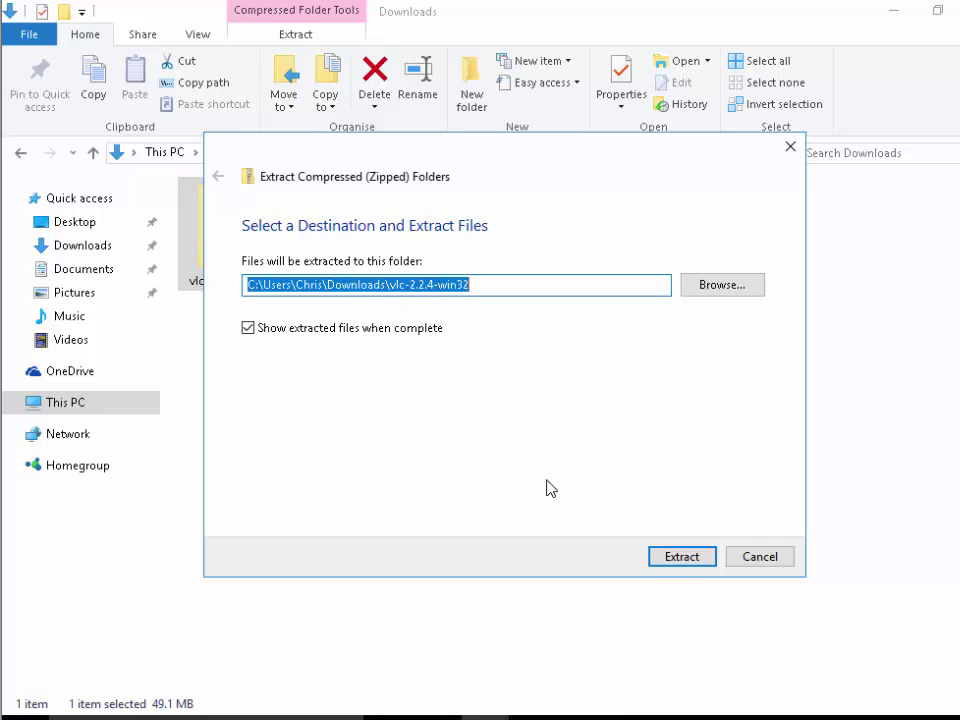
left_click(684, 558)
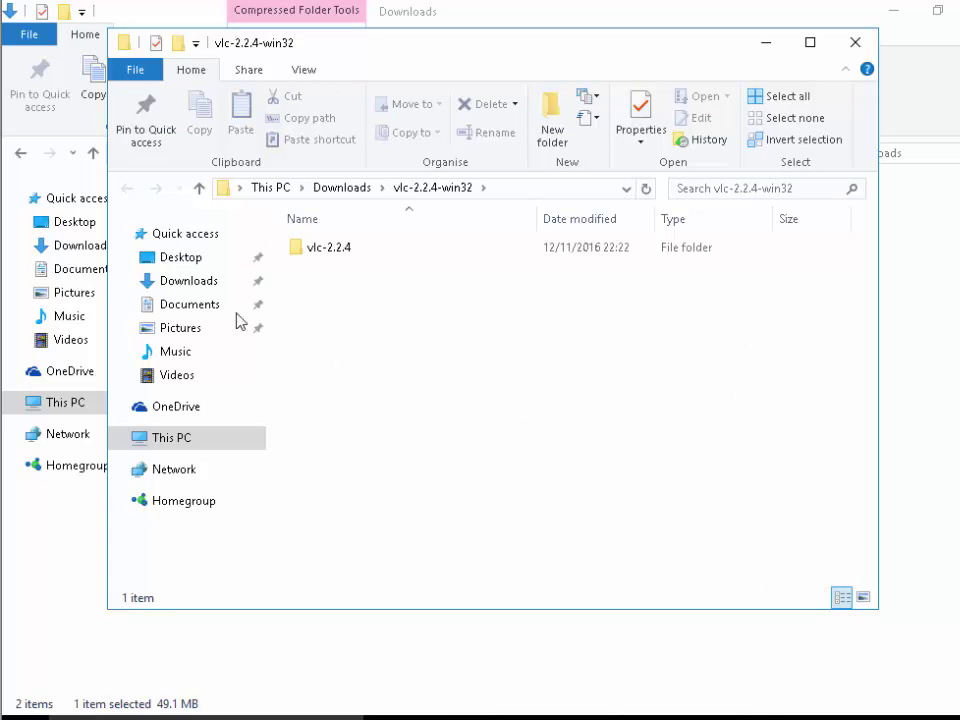
left_click(862, 45)
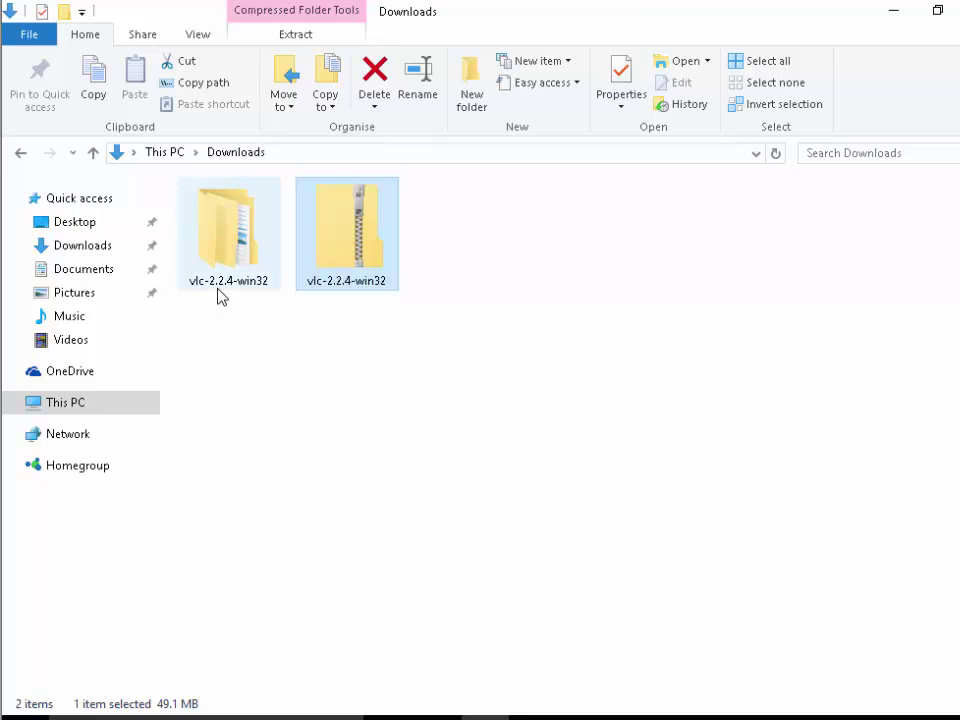
Step: Run the vlc application from the vlc-2.2.4 folder inside the extracted vlc-2.2.4-win32 folder and accept the default network access policy
left_click(229, 254)
double_click(229, 254)
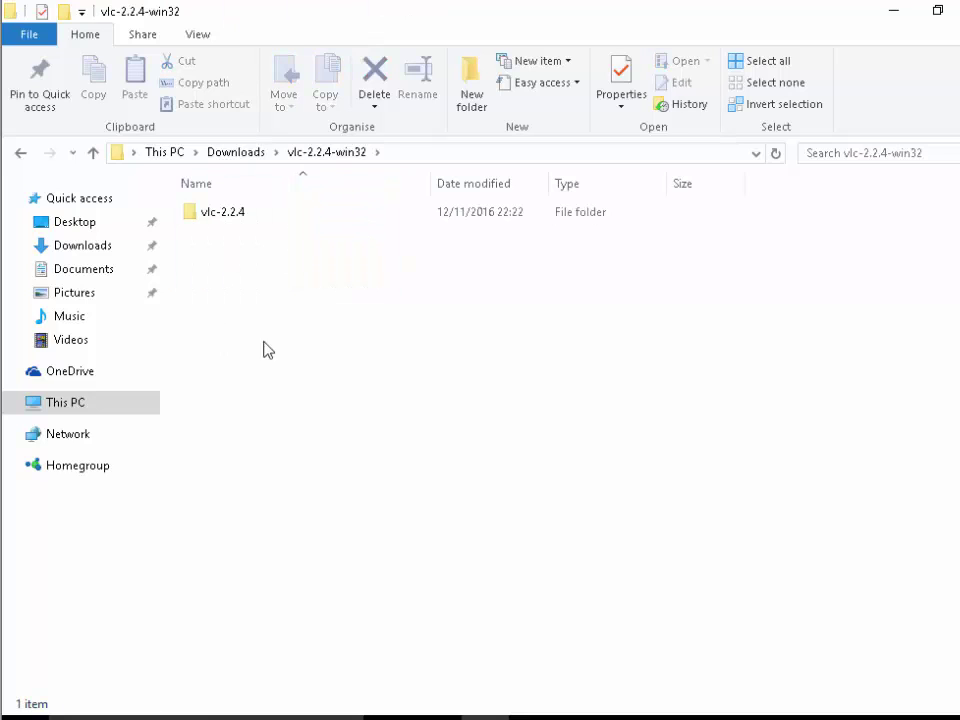
double_click(207, 213)
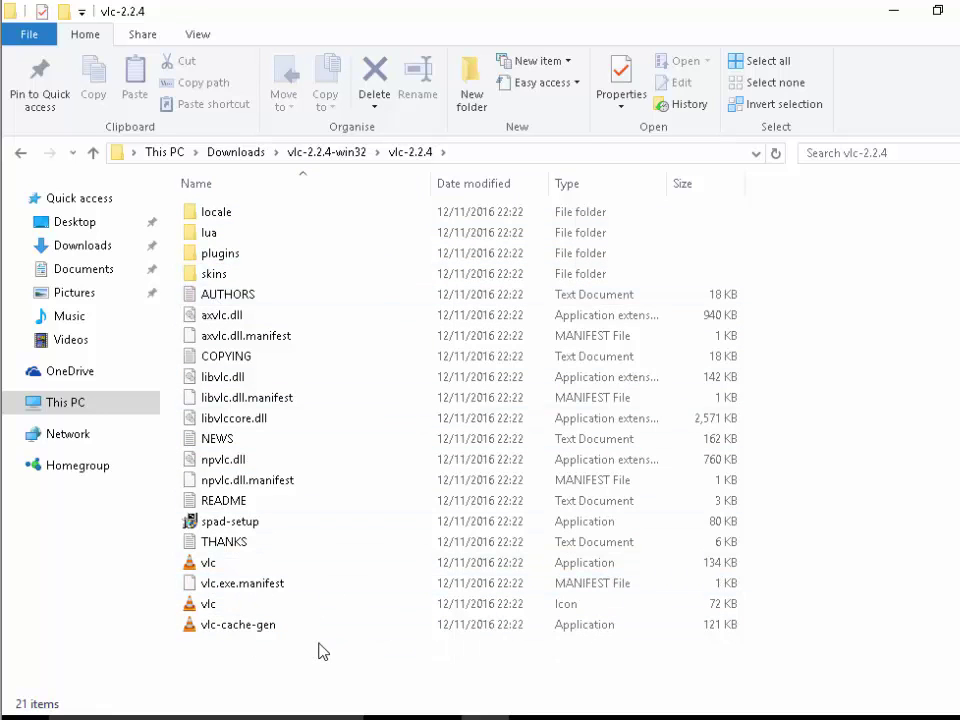
double_click(211, 568)
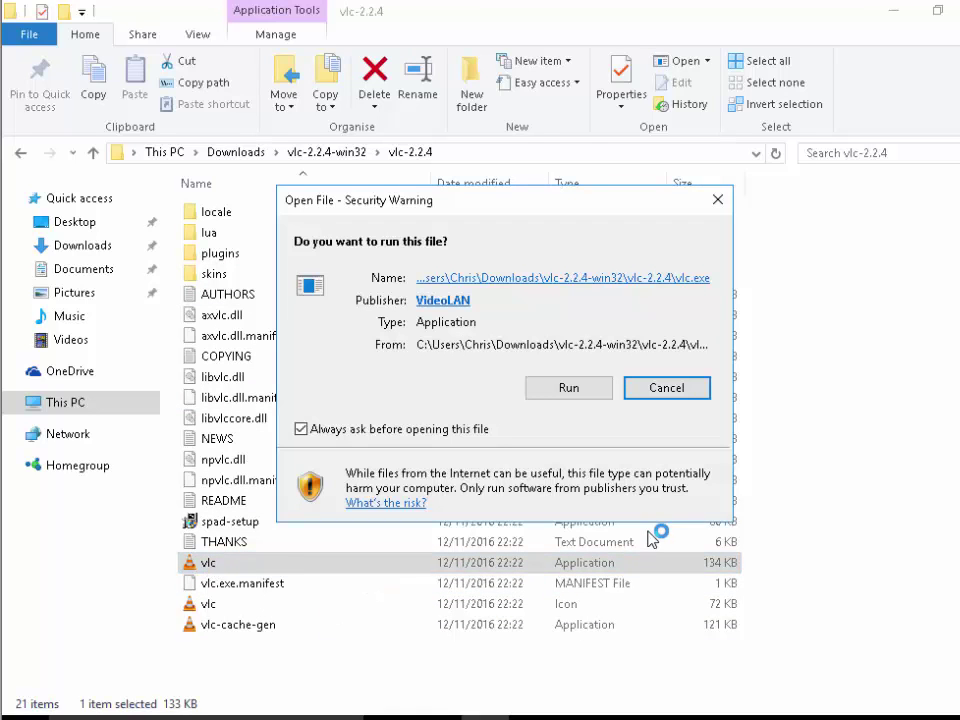
left_click(591, 390)
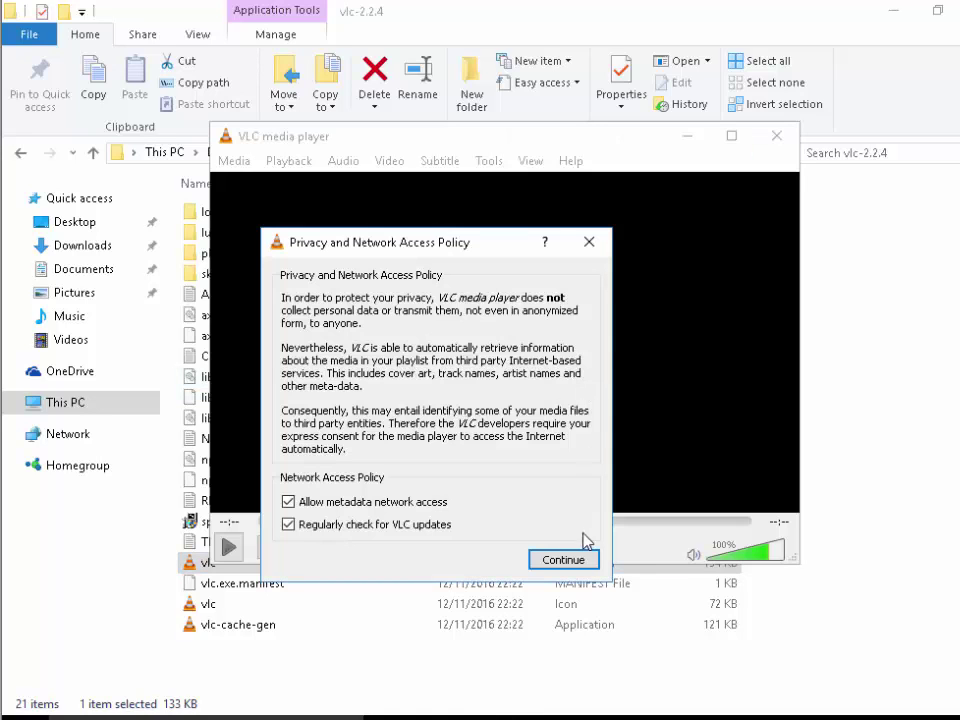
left_click(565, 561)
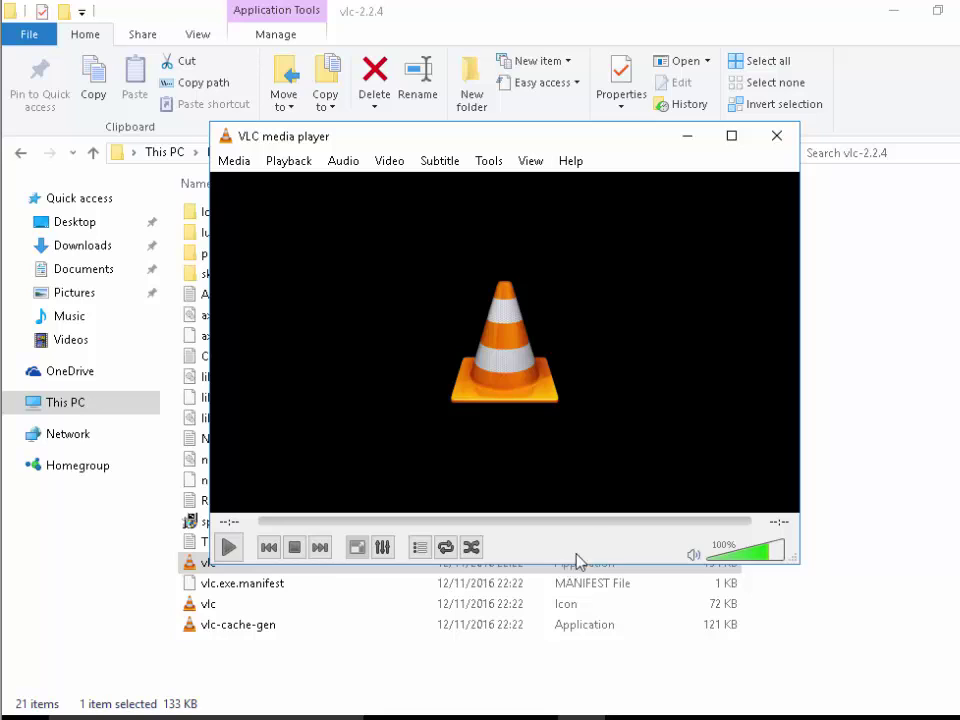